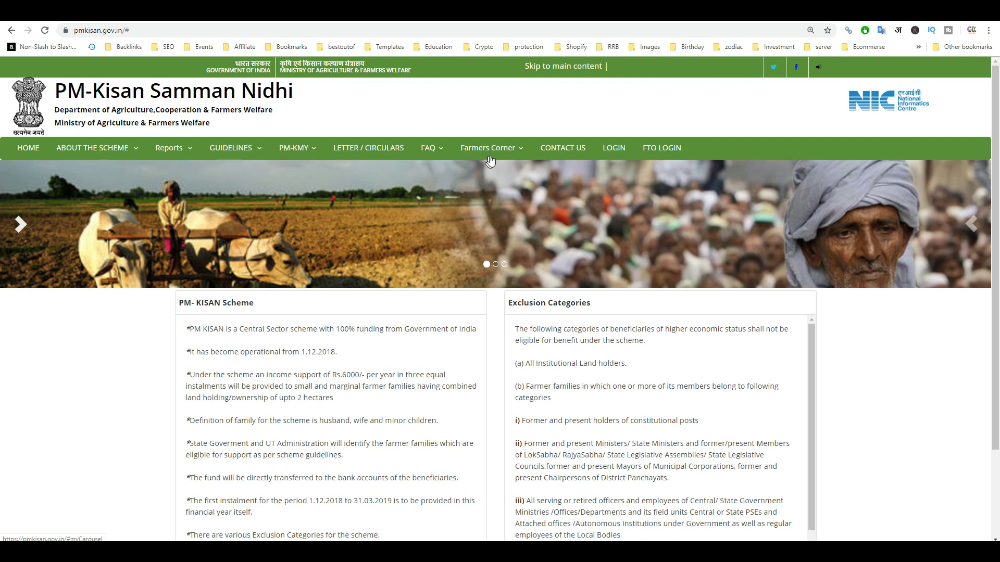
Open the Beneficiary Status lookup from Farmers Corner and activate the Aadhar Number entry.
{"action": "mouse_move", "coordinate": [494, 156]}
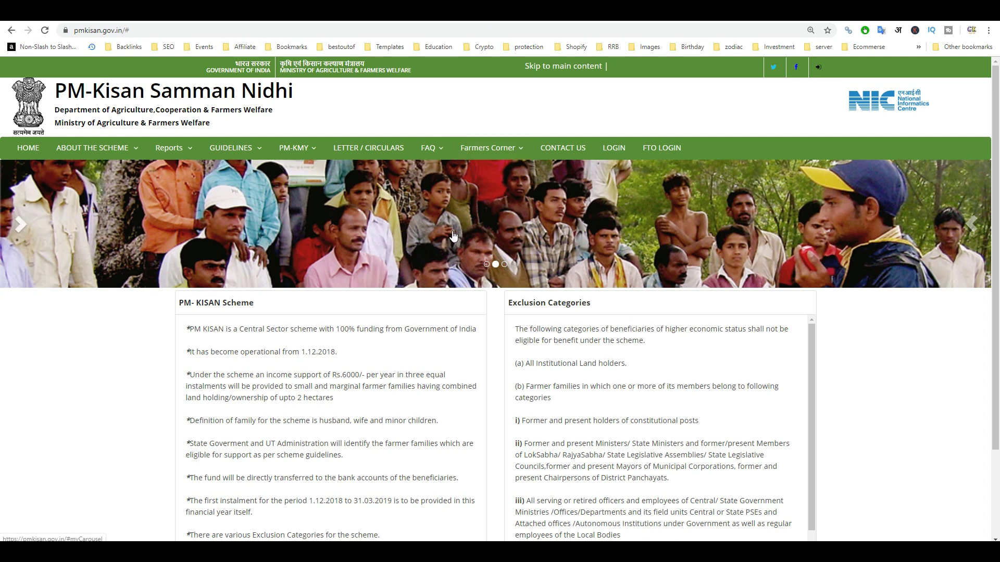
{"action": "mouse_move", "coordinate": [458, 150]}
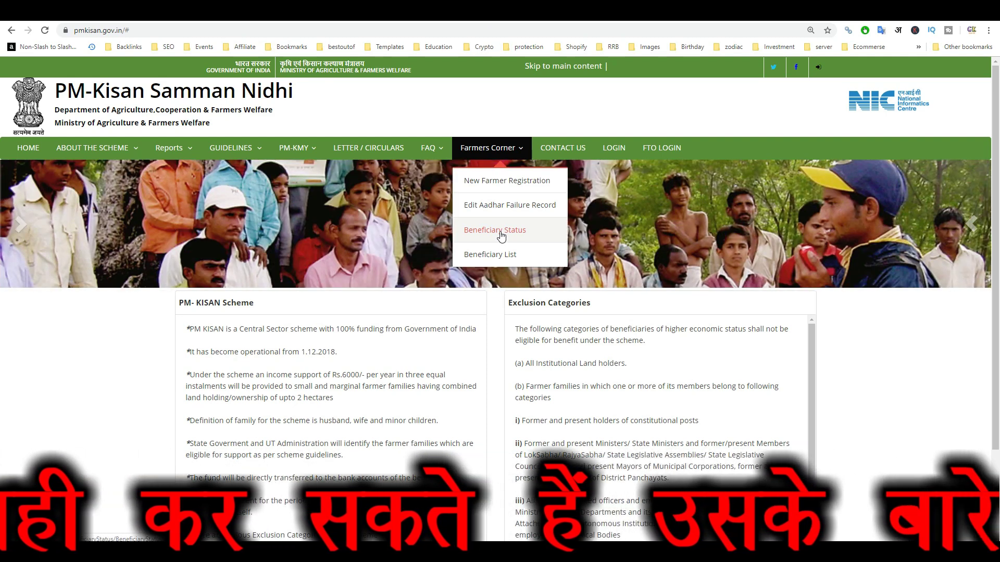
{"action": "left_click", "coordinate": [501, 235]}
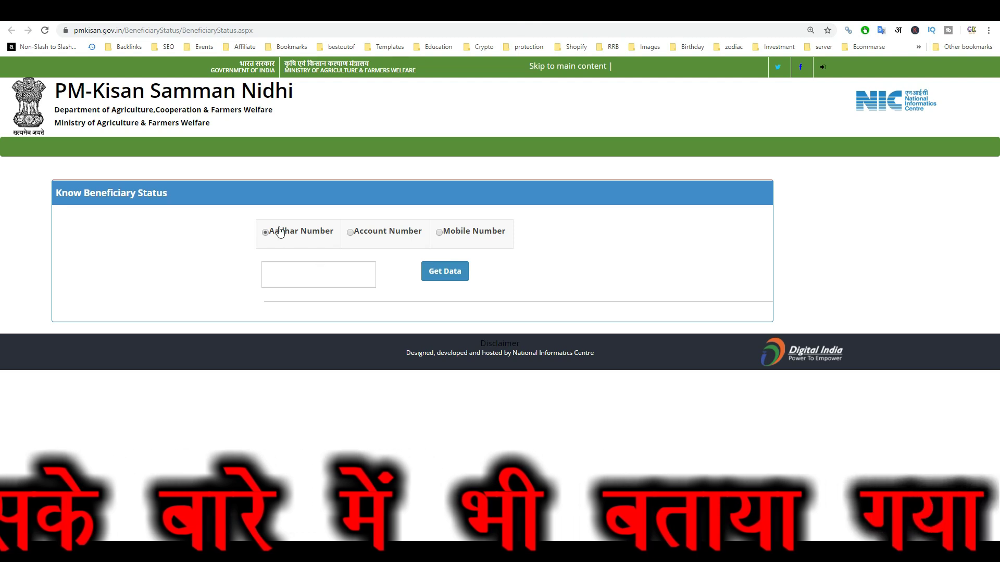
{"action": "left_click_drag", "start_coordinate": [249, 223], "coordinate": [373, 261]}
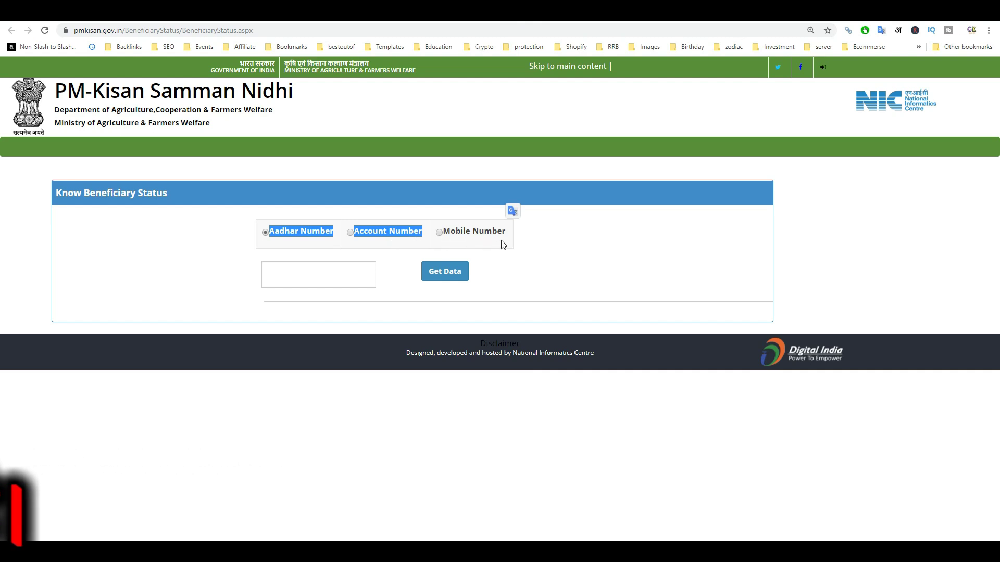
{"action": "left_click", "coordinate": [546, 242]}
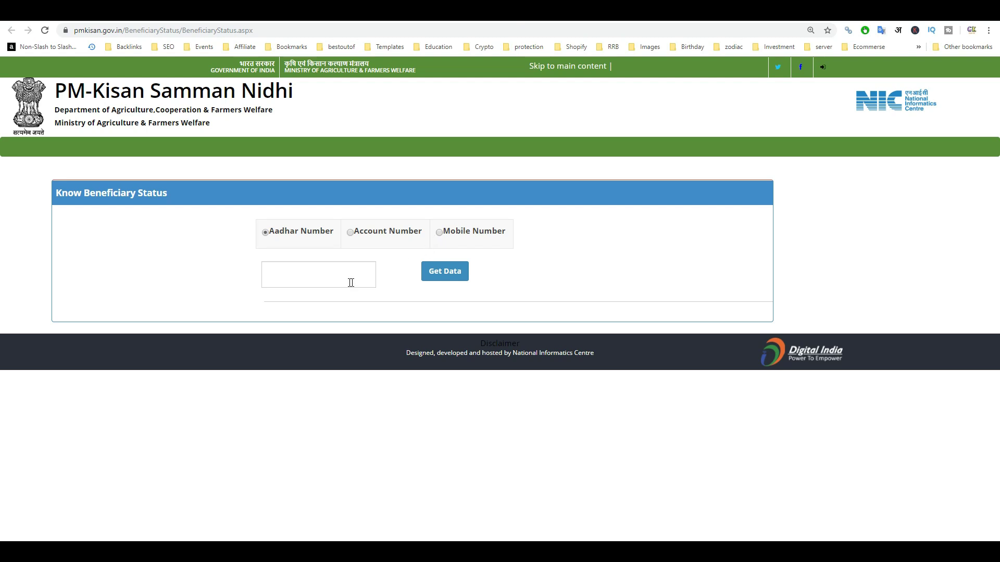
{"action": "left_click", "coordinate": [333, 273]}
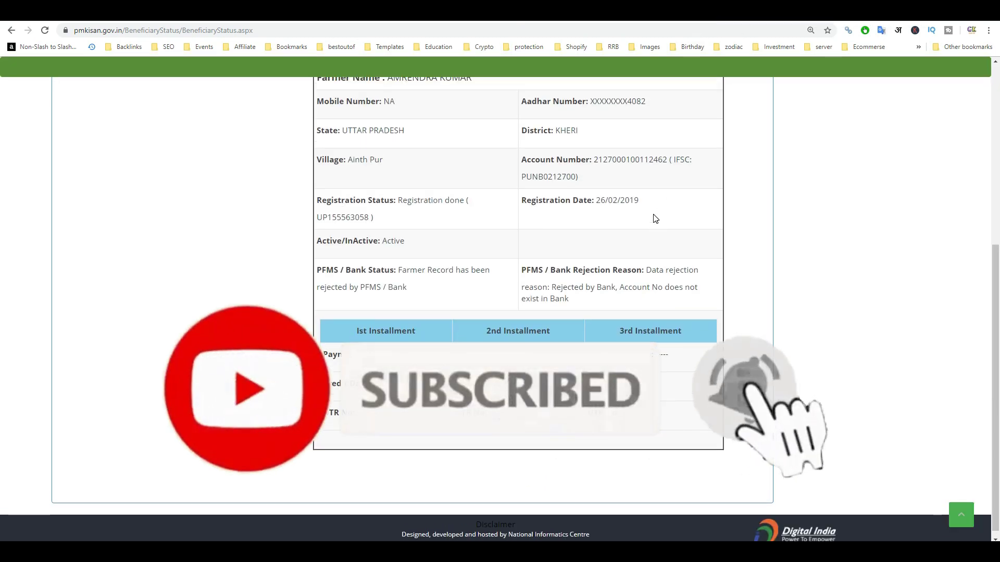
Examine the farmer name, mobile number and Aadhar number in the Farmer Application Status record.
{"action": "scroll", "coordinate": [654, 219], "scroll_direction": "up", "scroll_amount": 2}
{"action": "scroll", "coordinate": [655, 219], "scroll_direction": "down", "scroll_amount": 1}
{"action": "scroll", "coordinate": [655, 218], "scroll_direction": "down", "scroll_amount": 1}
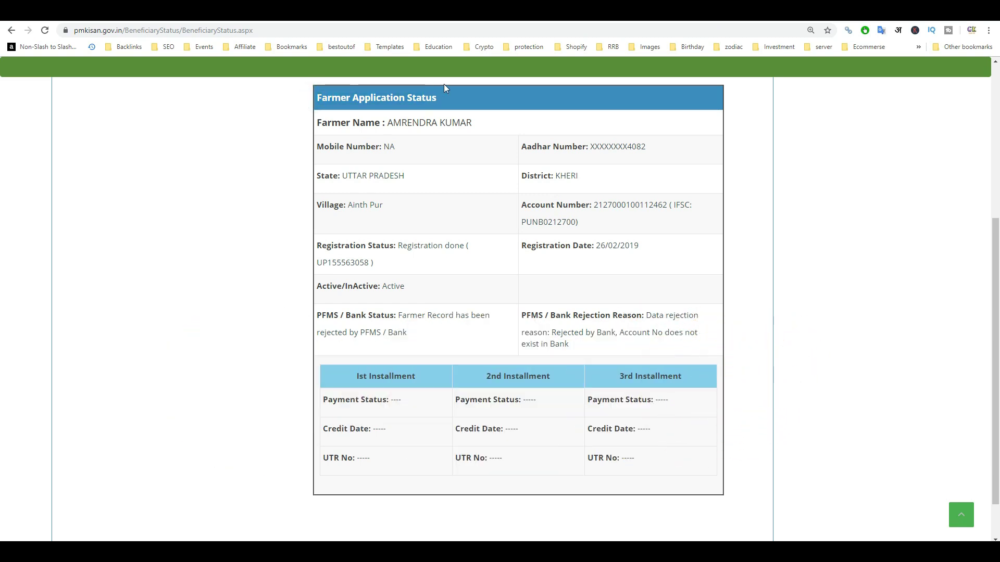
{"action": "left_click_drag", "start_coordinate": [445, 86], "coordinate": [456, 99]}
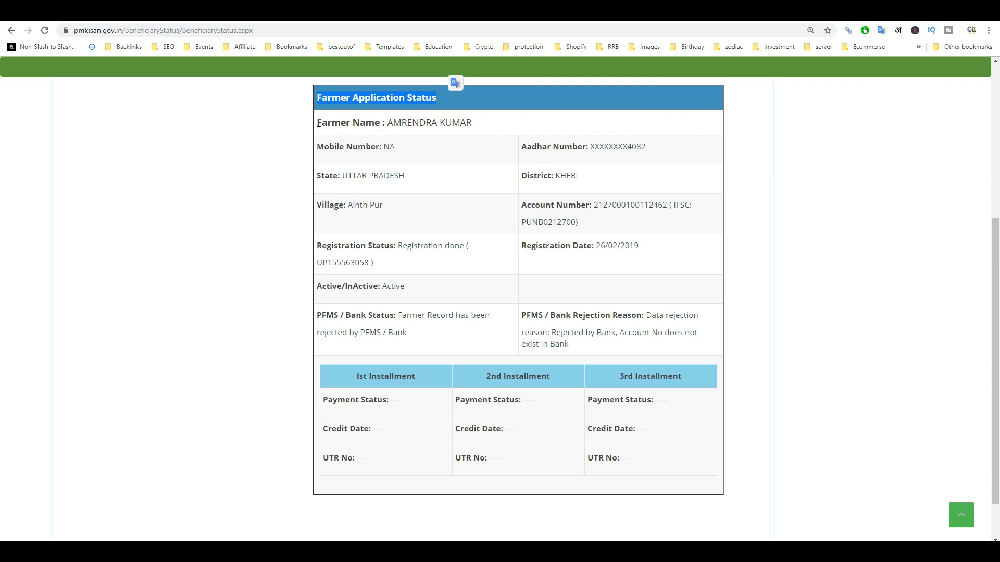
{"action": "left_click_drag", "start_coordinate": [317, 124], "coordinate": [484, 123]}
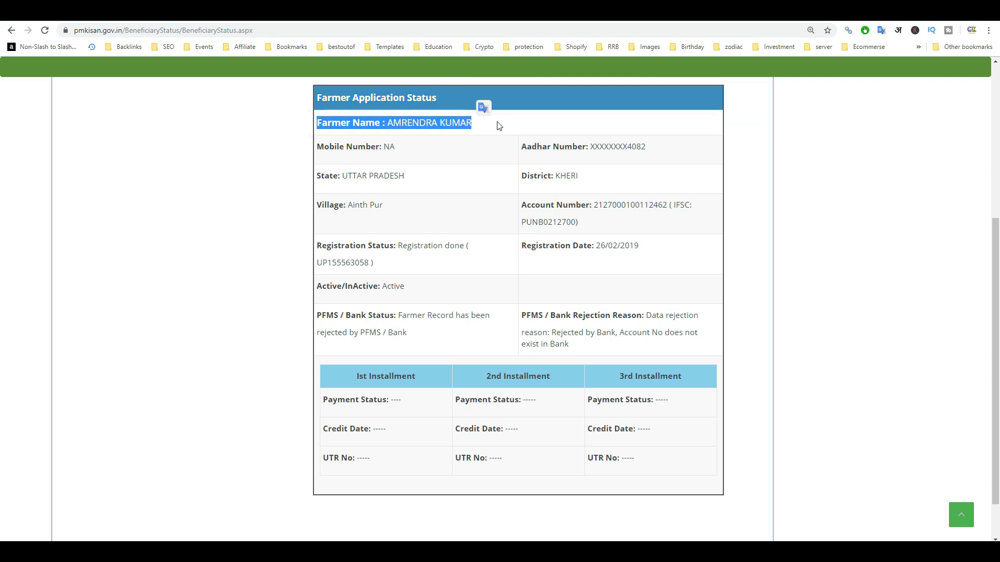
{"action": "left_click", "coordinate": [496, 123]}
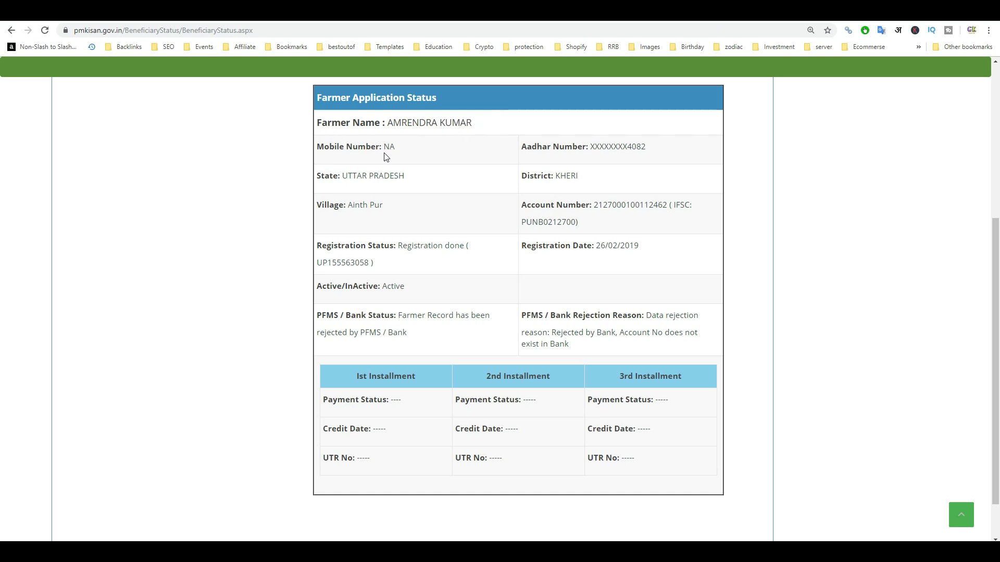
{"action": "left_click_drag", "start_coordinate": [521, 147], "coordinate": [661, 149]}
{"action": "left_click", "coordinate": [668, 152]}
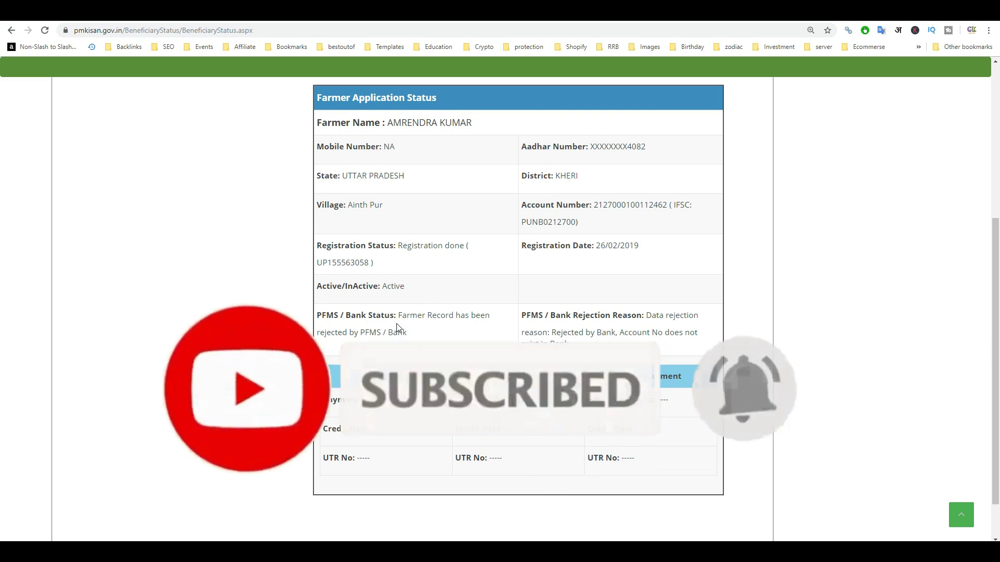
Read the PFMS / Bank Status and the PFMS / Bank Rejection Reason of the farmer's application.
{"action": "left_click_drag", "start_coordinate": [399, 315], "coordinate": [485, 345]}
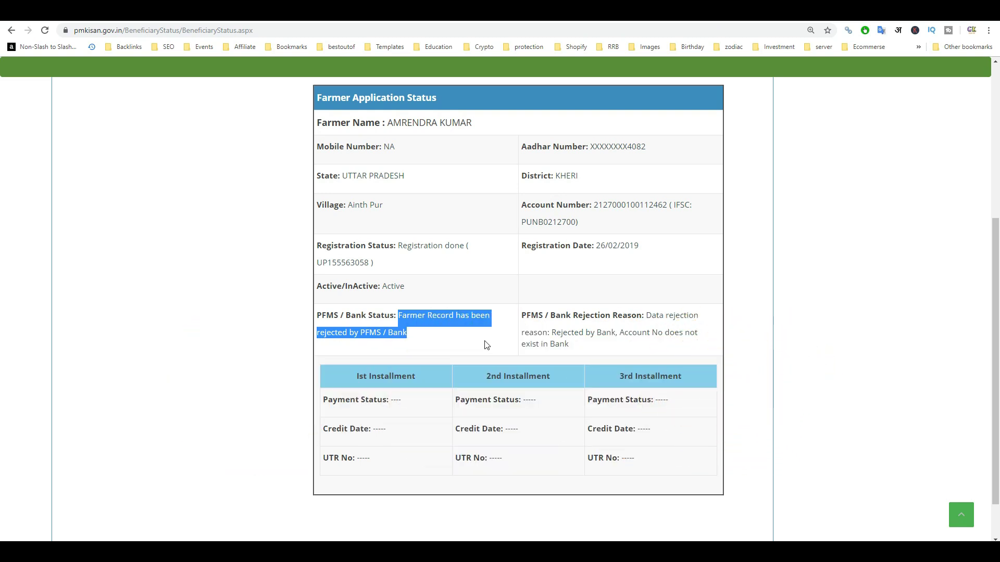
{"action": "left_click", "coordinate": [431, 338]}
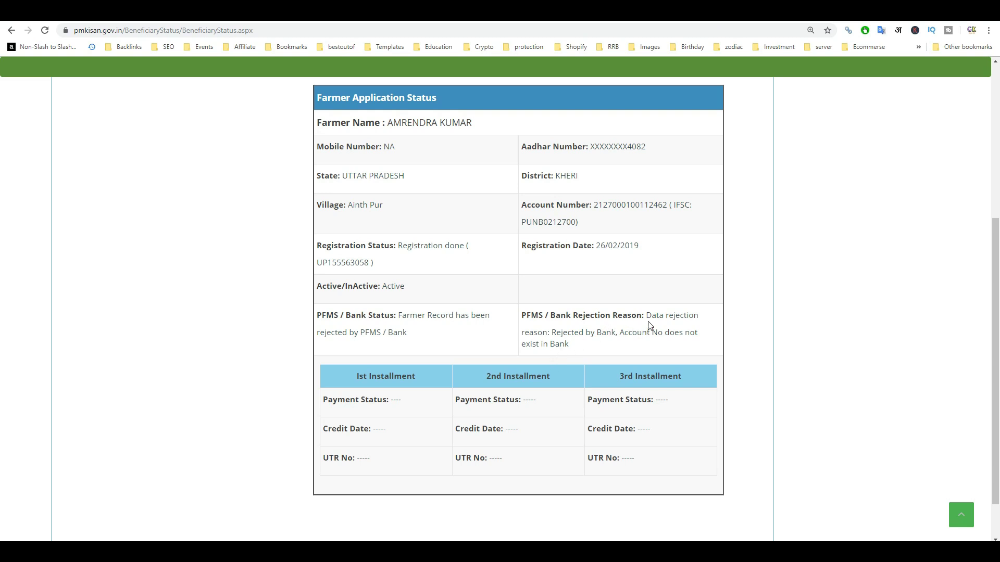
{"action": "left_click_drag", "start_coordinate": [645, 319], "coordinate": [589, 353]}
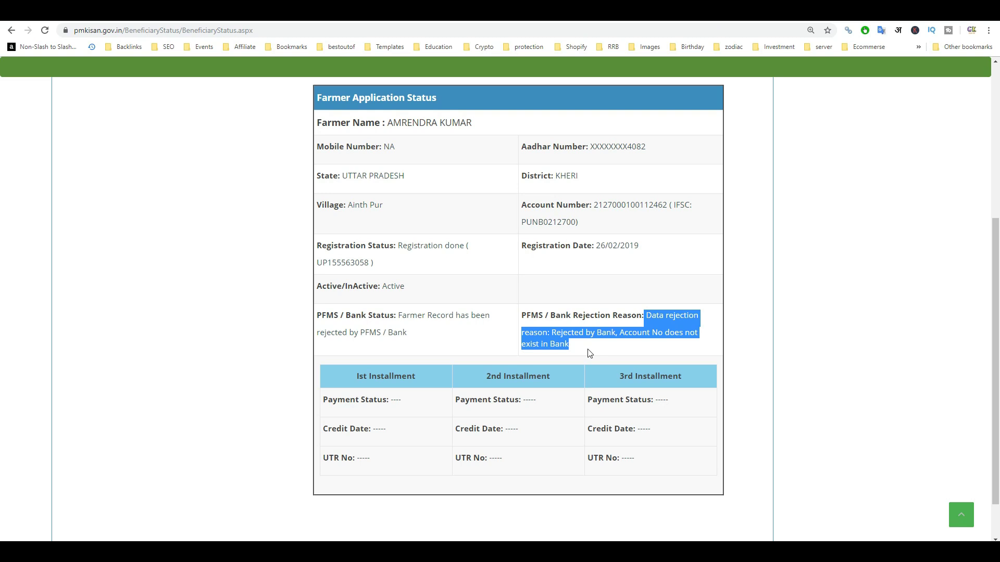
{"action": "left_click", "coordinate": [740, 345]}
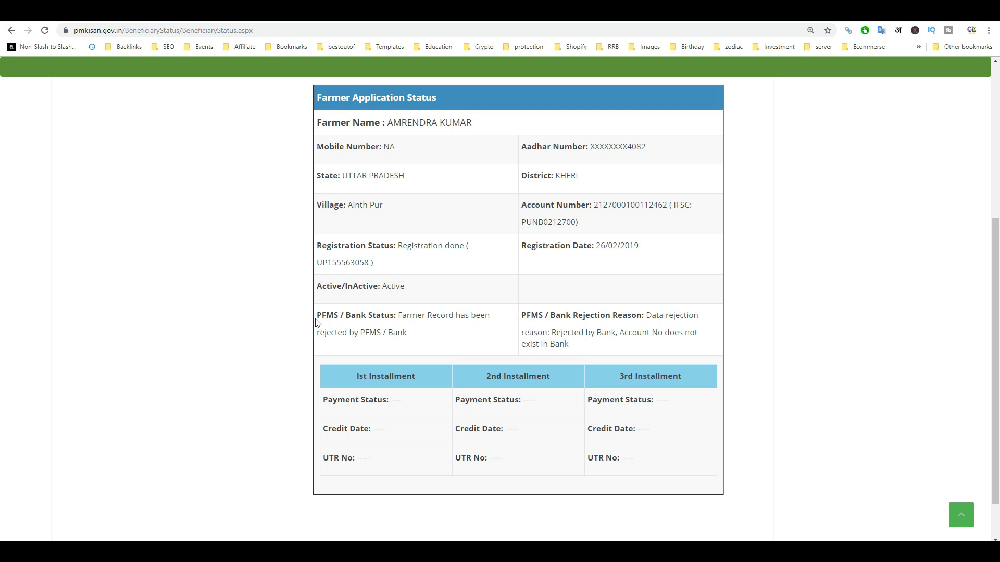
{"action": "left_click_drag", "start_coordinate": [322, 315], "coordinate": [662, 348]}
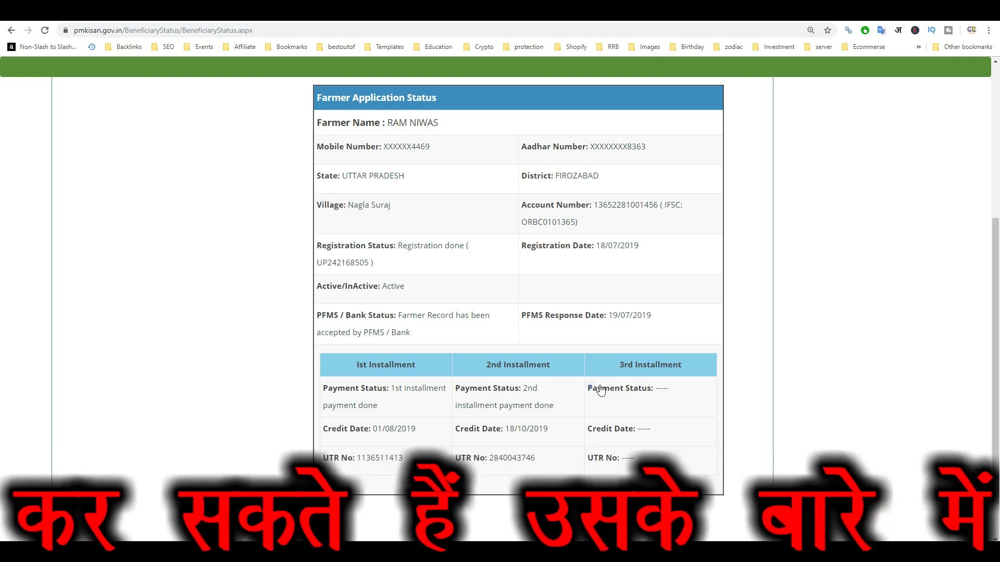
Check the 3rd Installment payment status and the farmer name in the second beneficiary's record.
{"action": "left_click_drag", "start_coordinate": [598, 390], "coordinate": [683, 380]}
{"action": "left_click", "coordinate": [721, 376]}
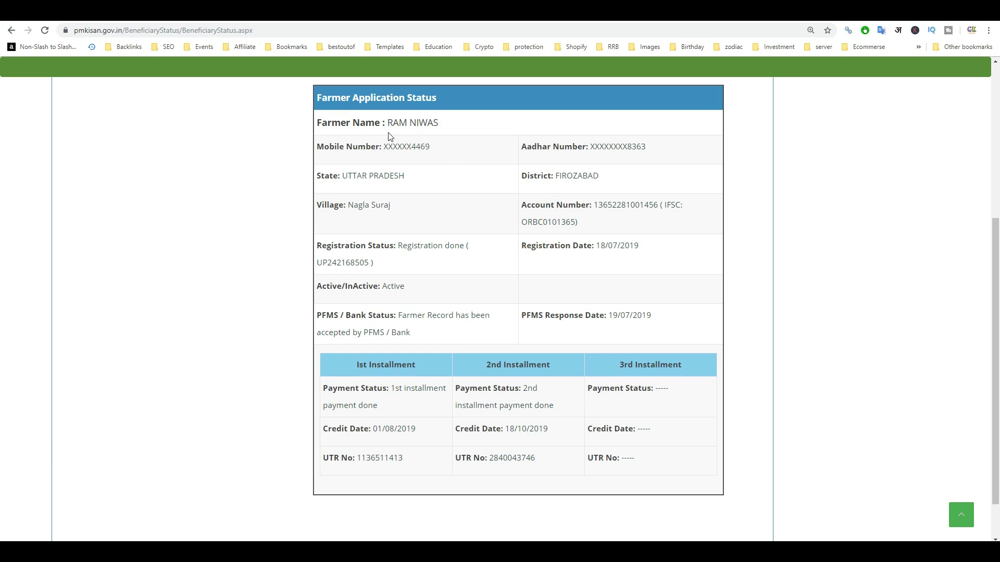
{"action": "left_click_drag", "start_coordinate": [386, 124], "coordinate": [453, 132]}
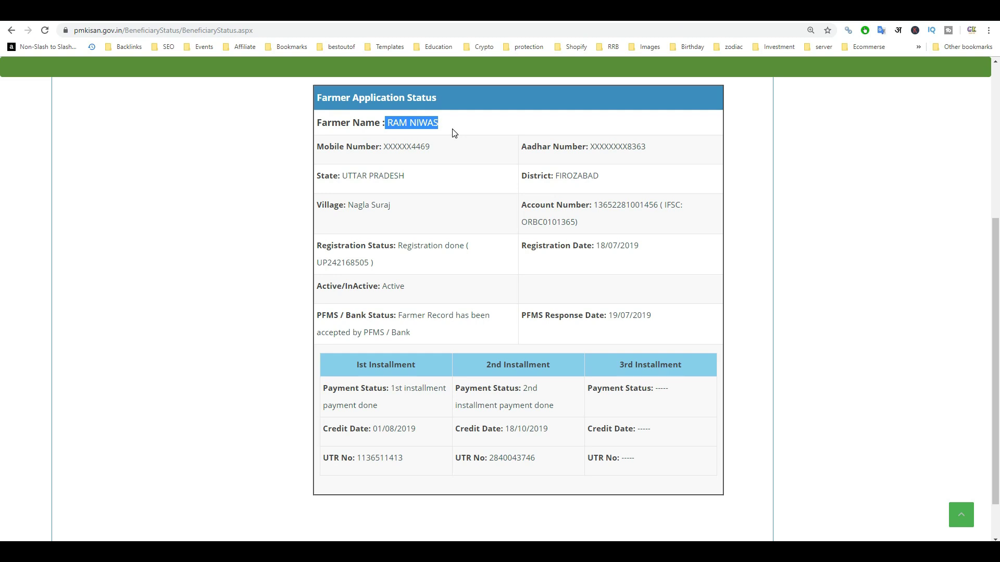
{"action": "left_click", "coordinate": [464, 124]}
{"action": "left_click_drag", "start_coordinate": [388, 123], "coordinate": [476, 125]}
{"action": "left_click", "coordinate": [478, 134]}
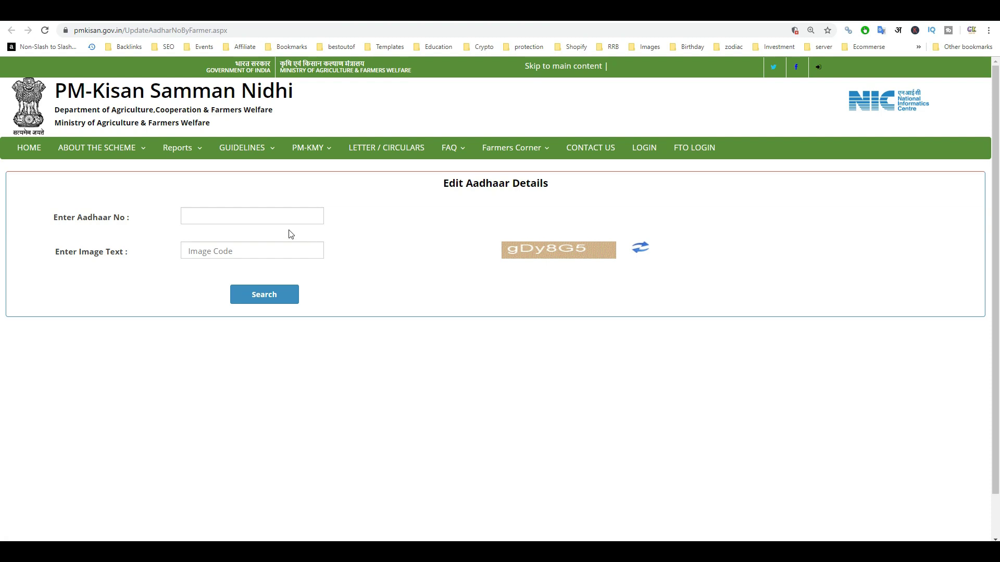
Look up the farmer's record in Edit Aadhaar Details by entering the Aadhaar number and the image code.
{"action": "mouse_move", "coordinate": [509, 154]}
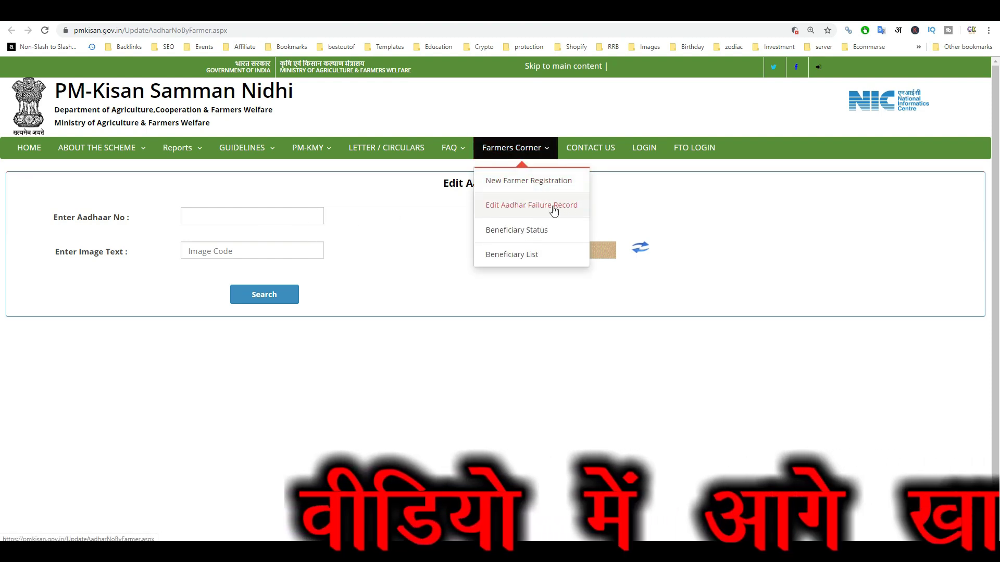
{"action": "left_click", "coordinate": [264, 218]}
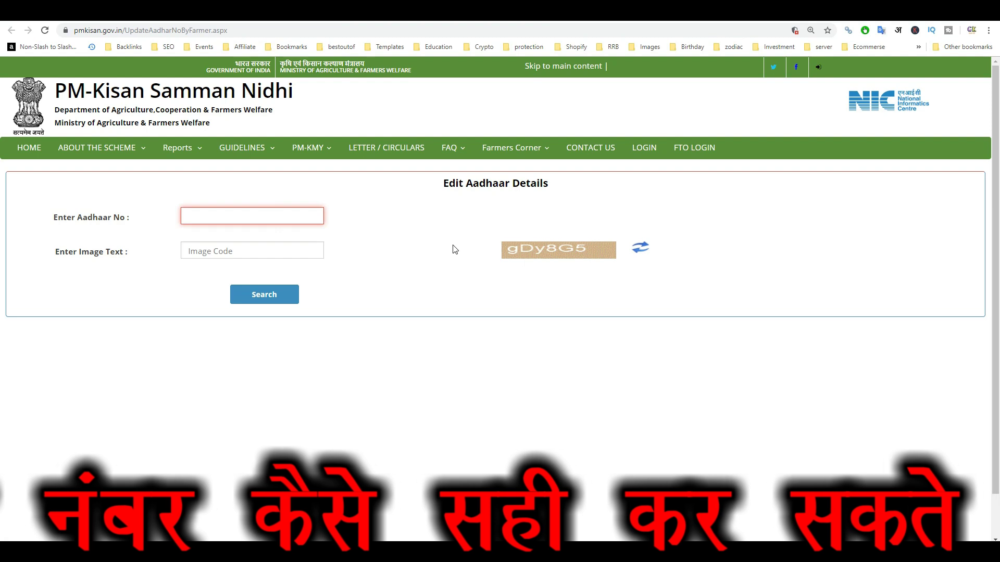
{"action": "left_click_drag", "start_coordinate": [512, 253], "coordinate": [554, 248]}
{"action": "left_click", "coordinate": [278, 252]}
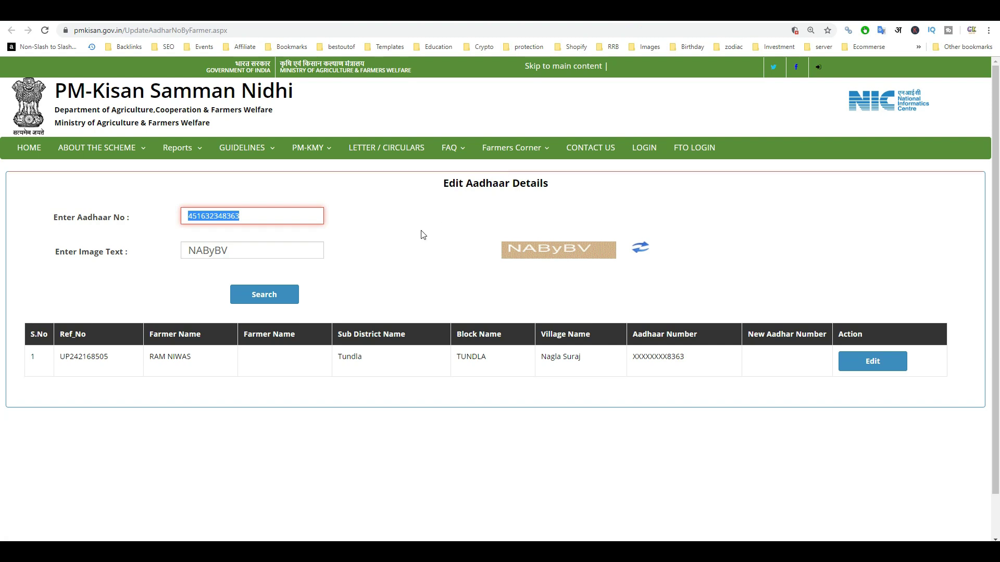
{"action": "left_click", "coordinate": [423, 235]}
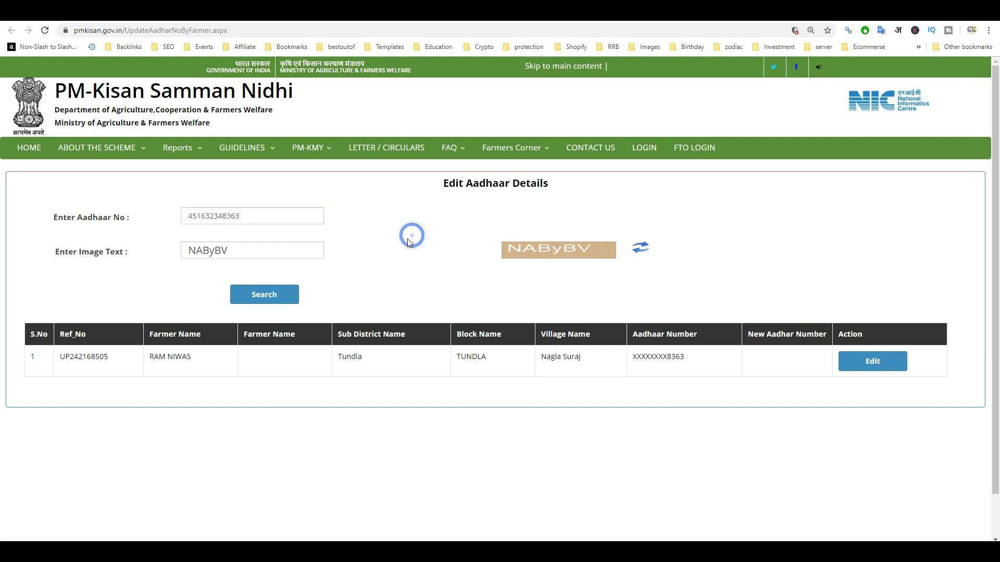
{"action": "scroll", "coordinate": [407, 244], "scroll_direction": "down", "scroll_amount": 1}
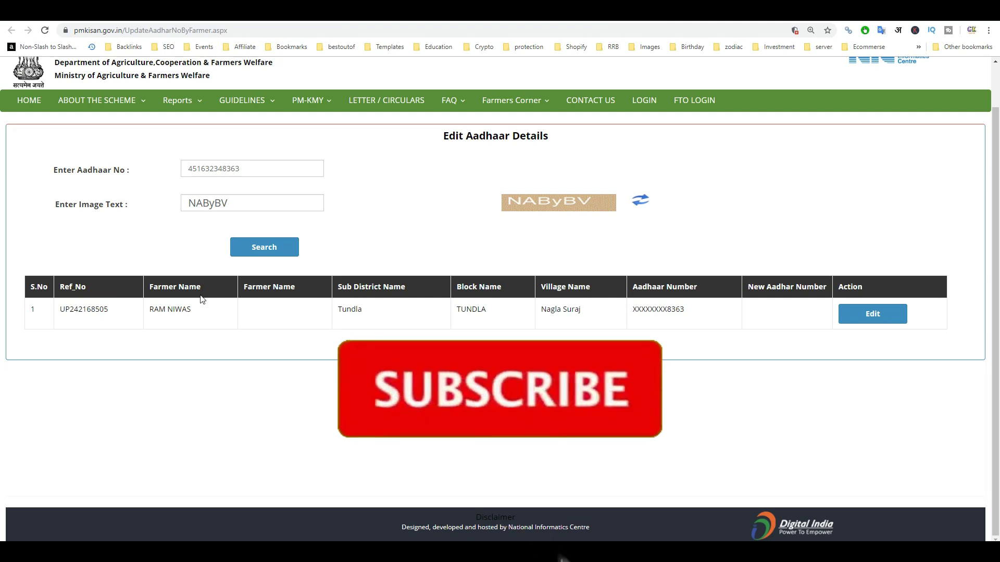
Open the found farmer record for editing and inspect its farmer name and Aadhaar number fields.
{"action": "left_click", "coordinate": [876, 314]}
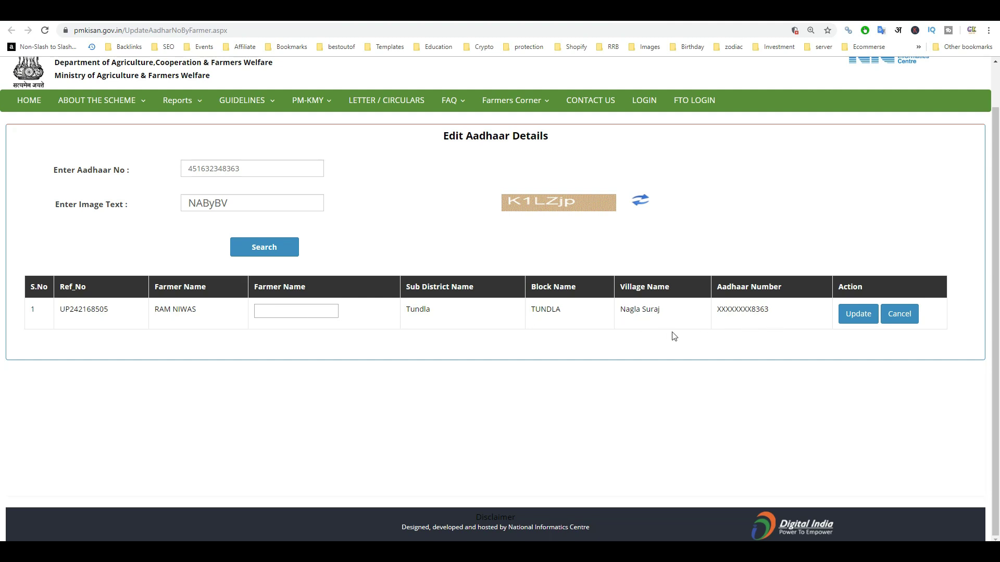
{"action": "left_click", "coordinate": [301, 311]}
{"action": "left_click", "coordinate": [302, 312]}
{"action": "left_click_drag", "start_coordinate": [157, 308], "coordinate": [261, 311]}
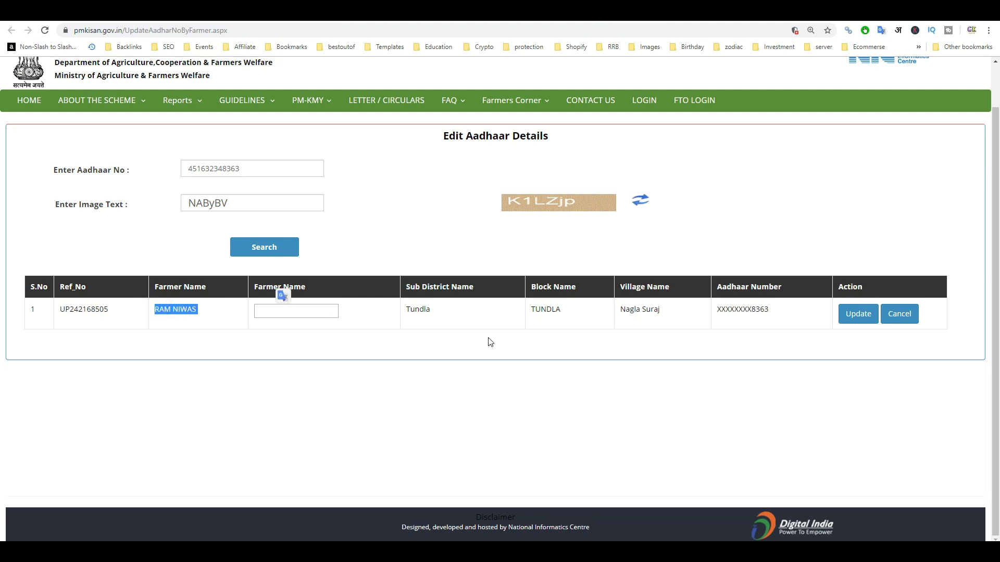
{"action": "double_click", "coordinate": [719, 313]}
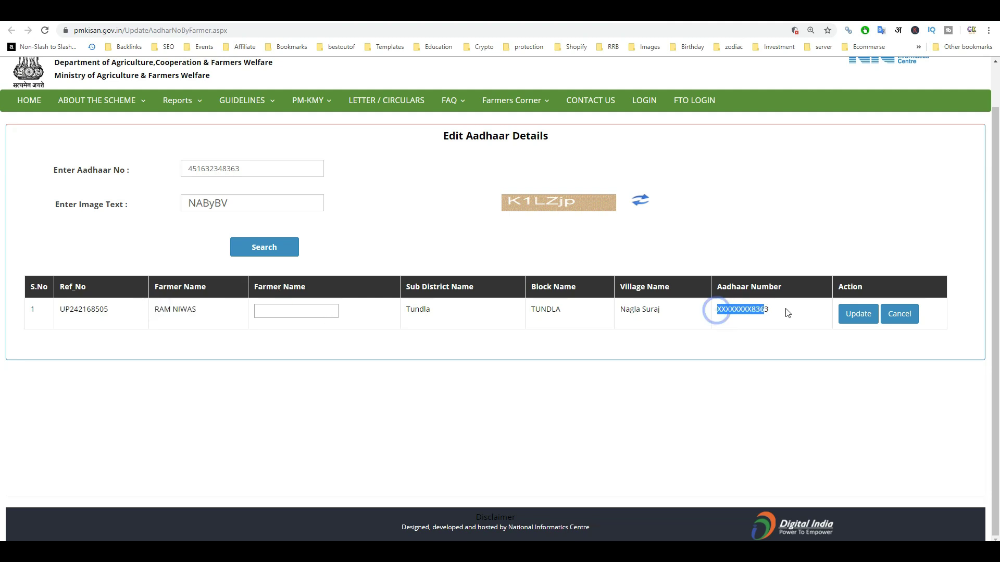
{"action": "left_click", "coordinate": [787, 413]}
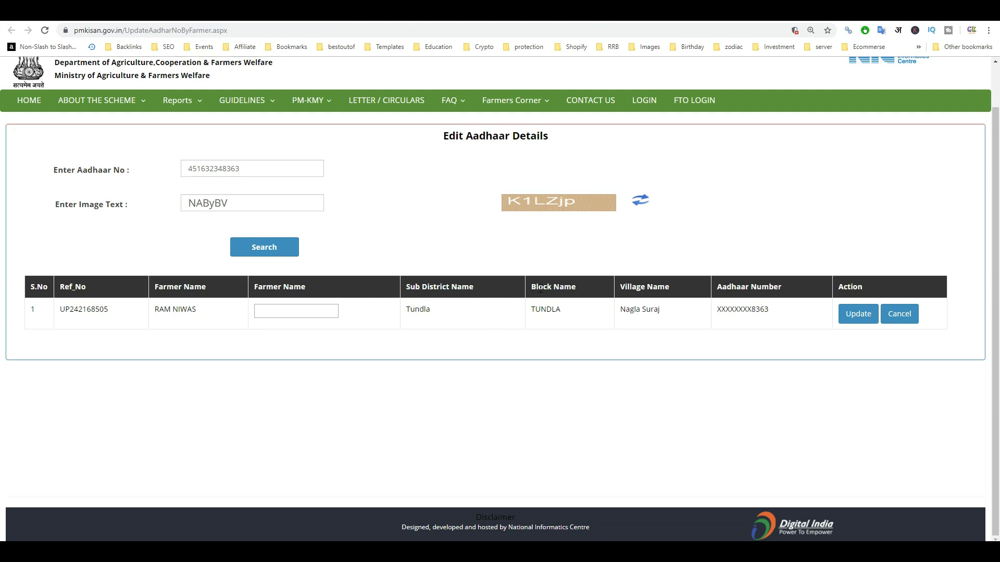
Display the Farmers Corner options on the PM-Kisan home page.
{"action": "mouse_move", "coordinate": [531, 107]}
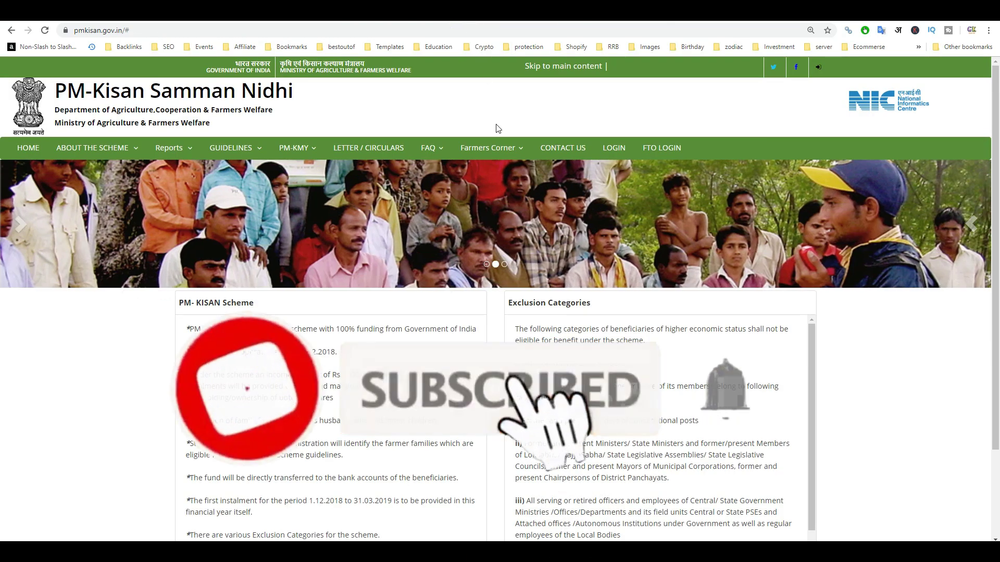
{"action": "mouse_move", "coordinate": [502, 157]}
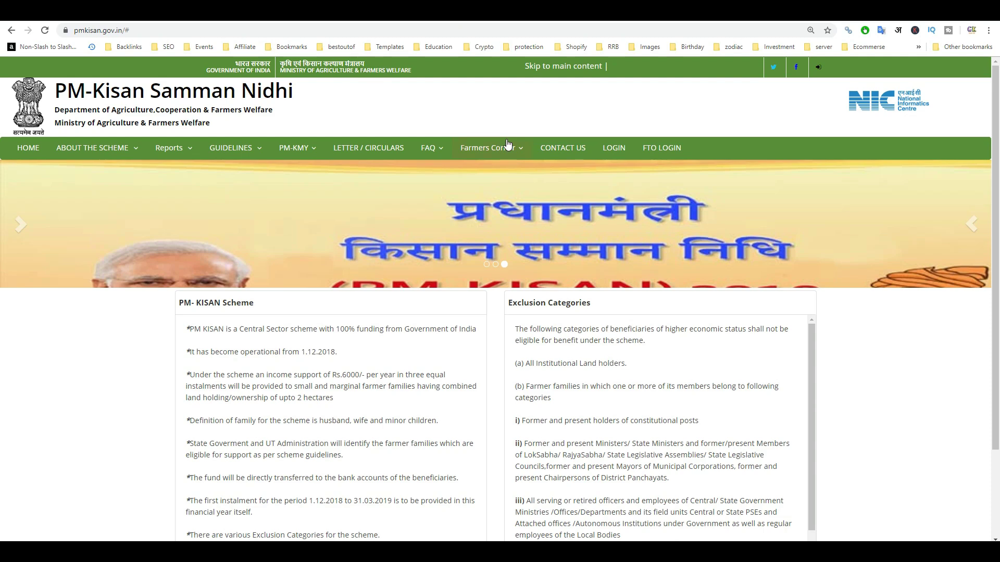
{"action": "mouse_move", "coordinate": [514, 151]}
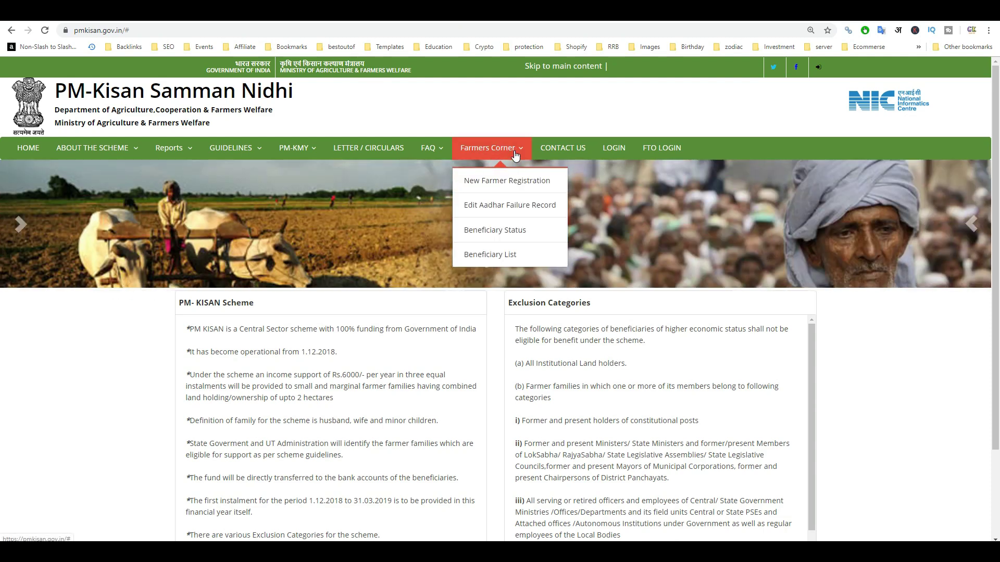